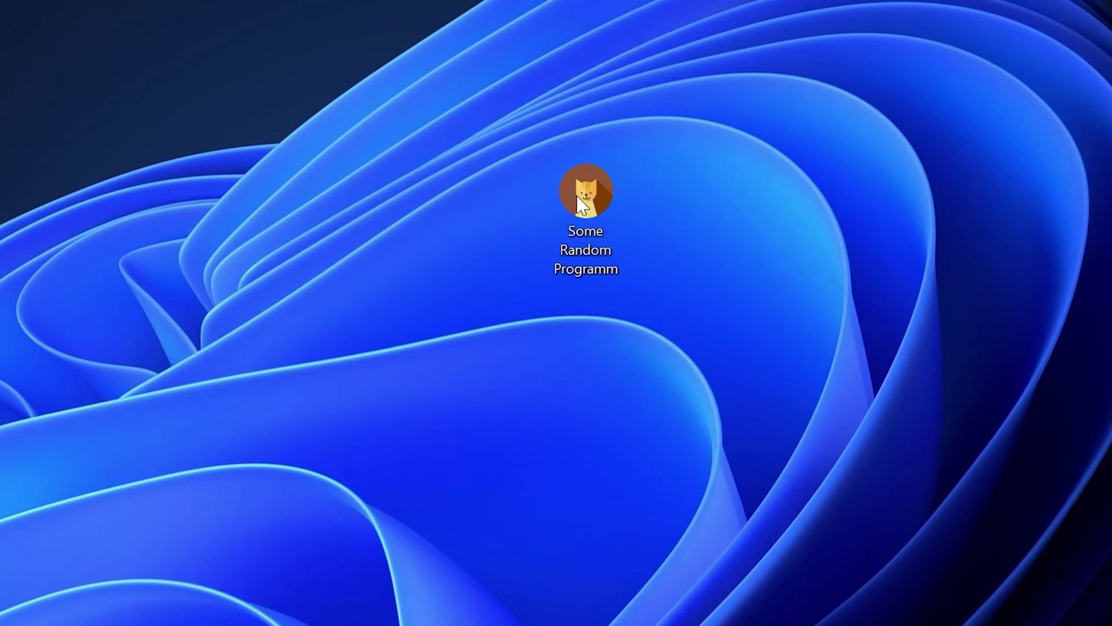
Launch the Some Random Programm desktop shortcut to reproduce its iglicd32.dll System Error.
double_click(598, 189)
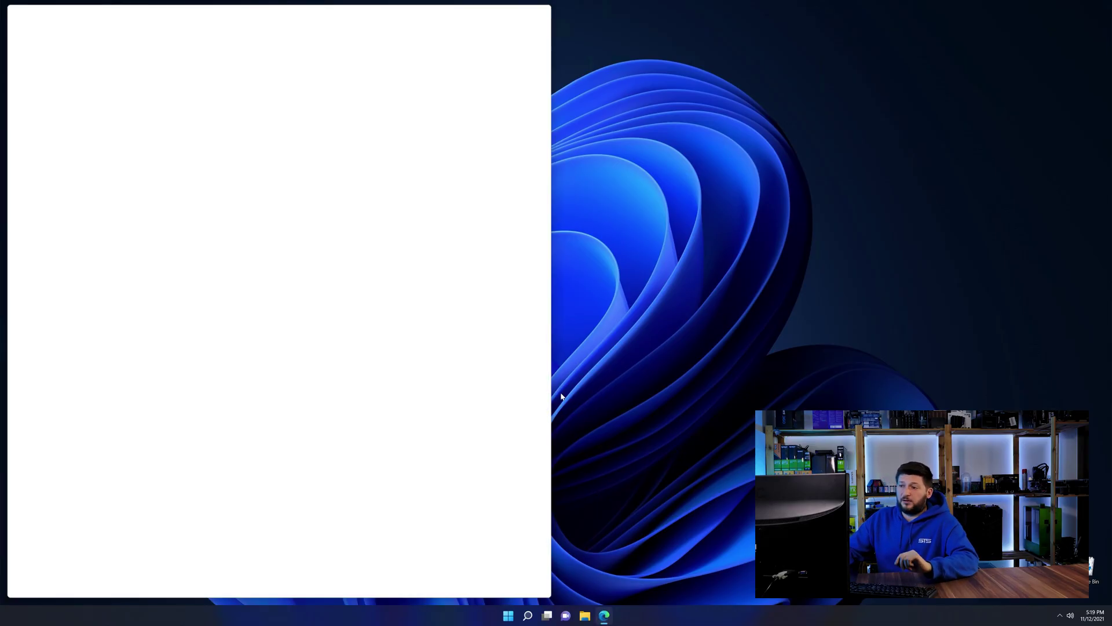
Download iglicd32.dll (32-Bit).zip from the sts-tutorial iglicd32 page and open the zip.
type("https://www.sts-tutorial.com/download/iglicd32")
key("Return")
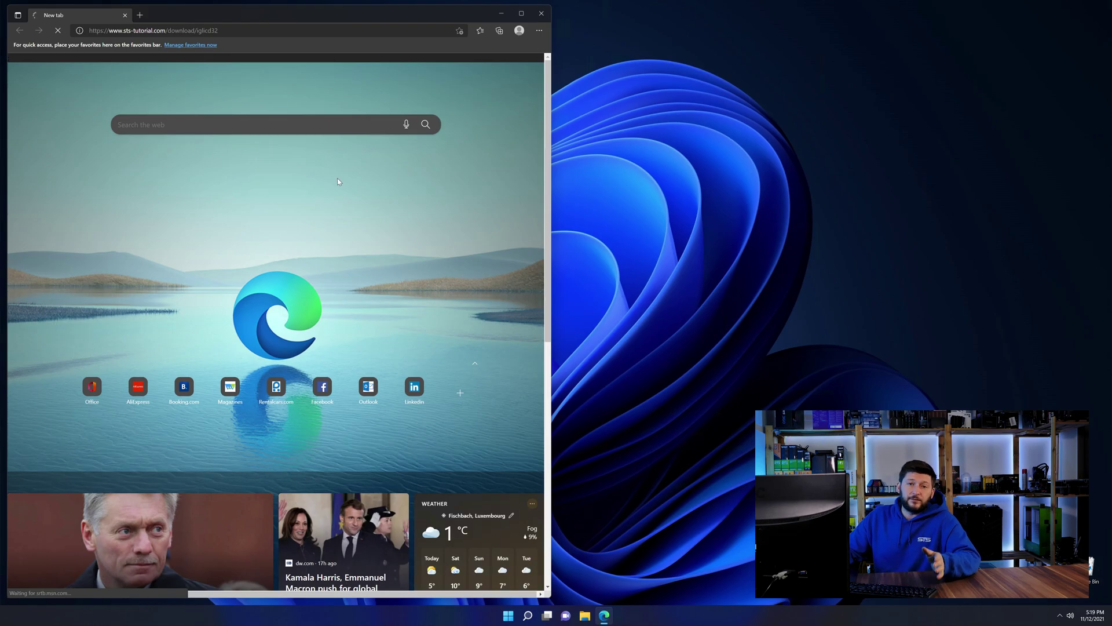
scroll(241, 182, "down", 20)
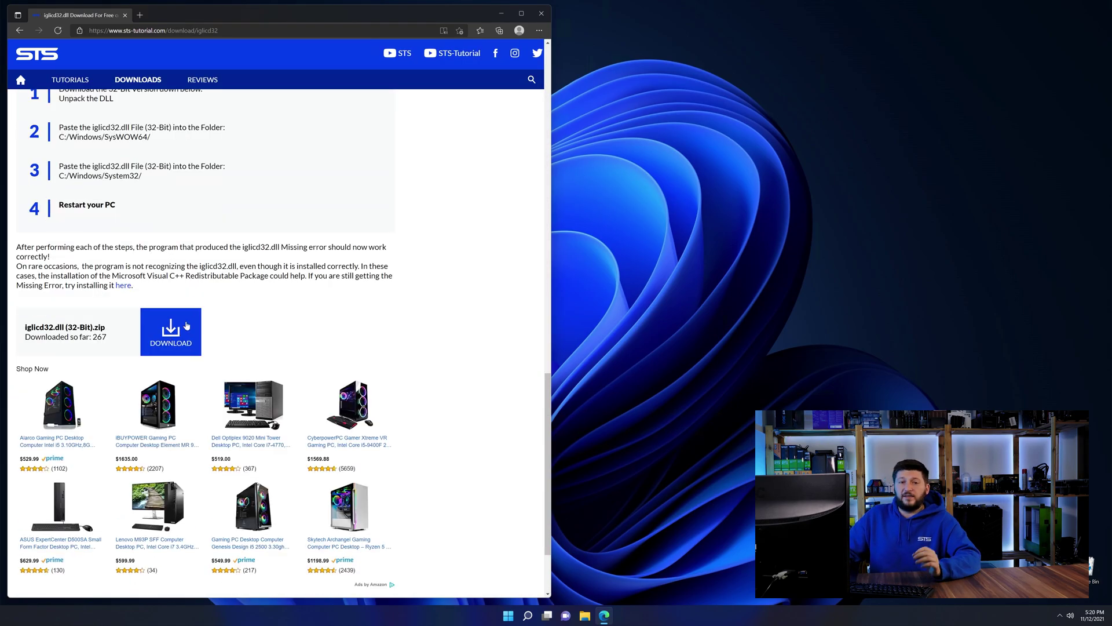
left_click(186, 326)
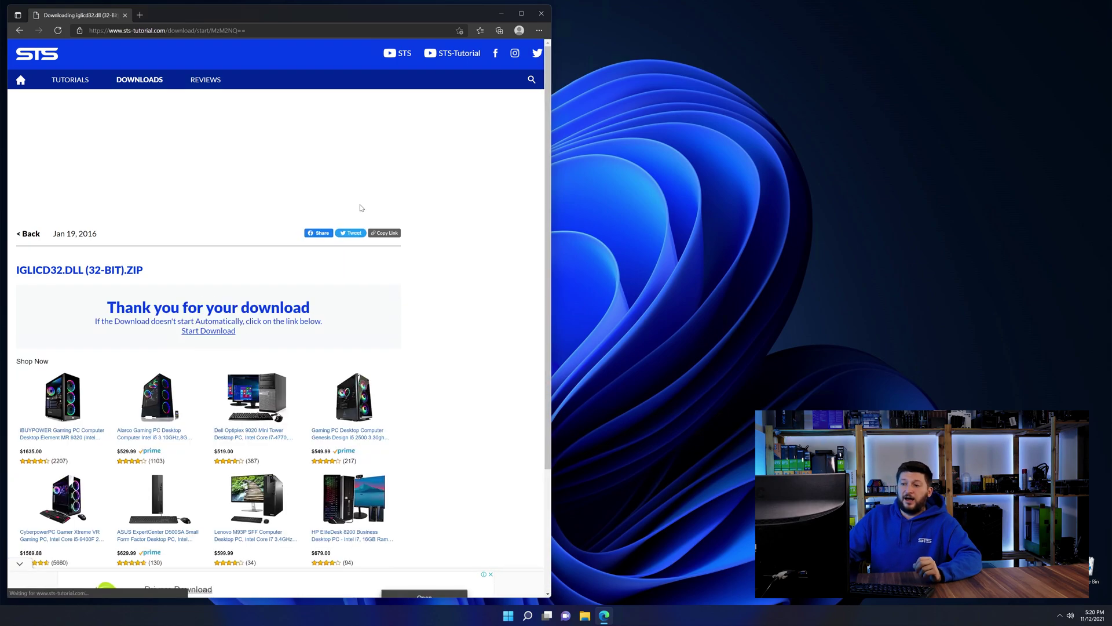
left_click(406, 64)
Open the iglicd32 (32-Bit) folder and a second Explorer window at C:\Windows.
left_click(541, 13)
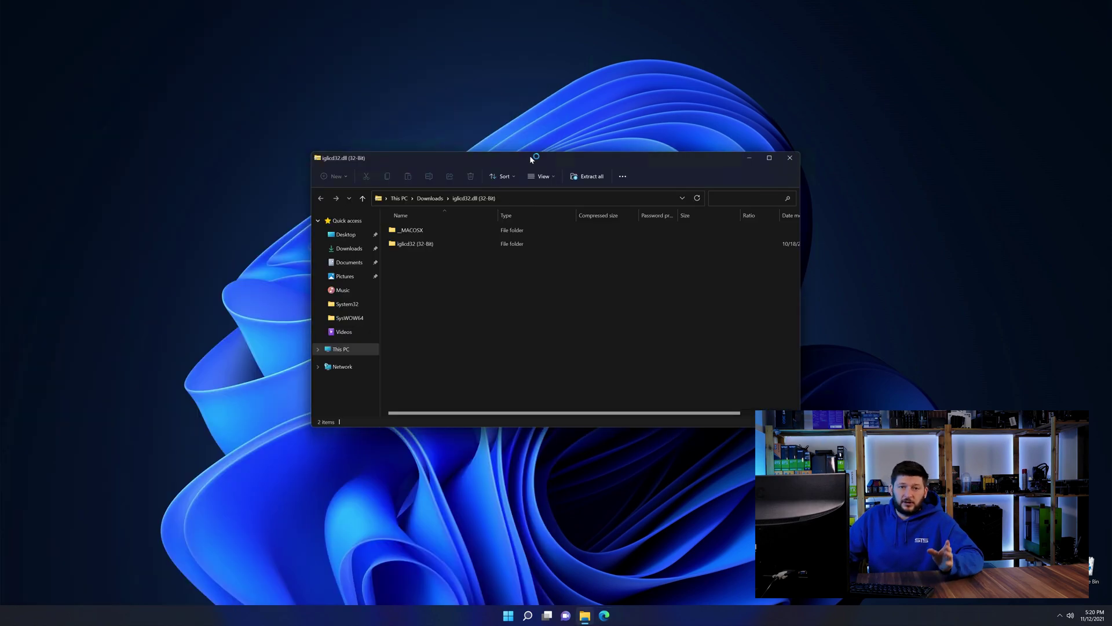
left_click_drag(529, 155, 530, 20)
double_click(427, 107)
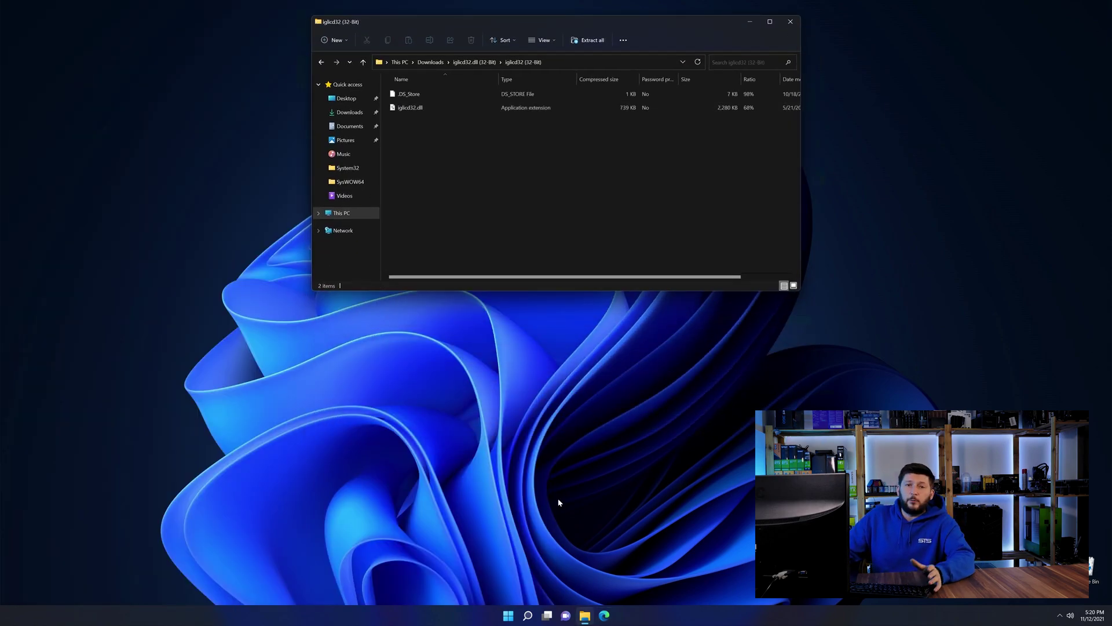
middle_click(585, 616)
left_click_drag(567, 23, 554, 168)
left_click(342, 357)
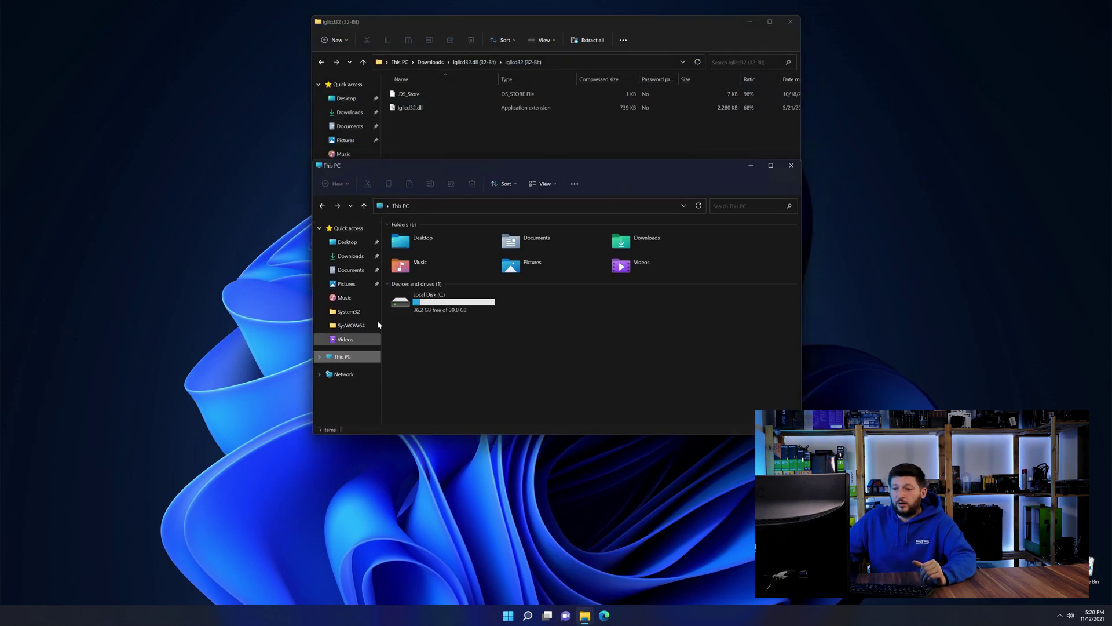
double_click(452, 309)
double_click(445, 336)
Locate the System32 and SysWOW64 folders inside C:\Windows.
scroll(485, 282, "down", 7)
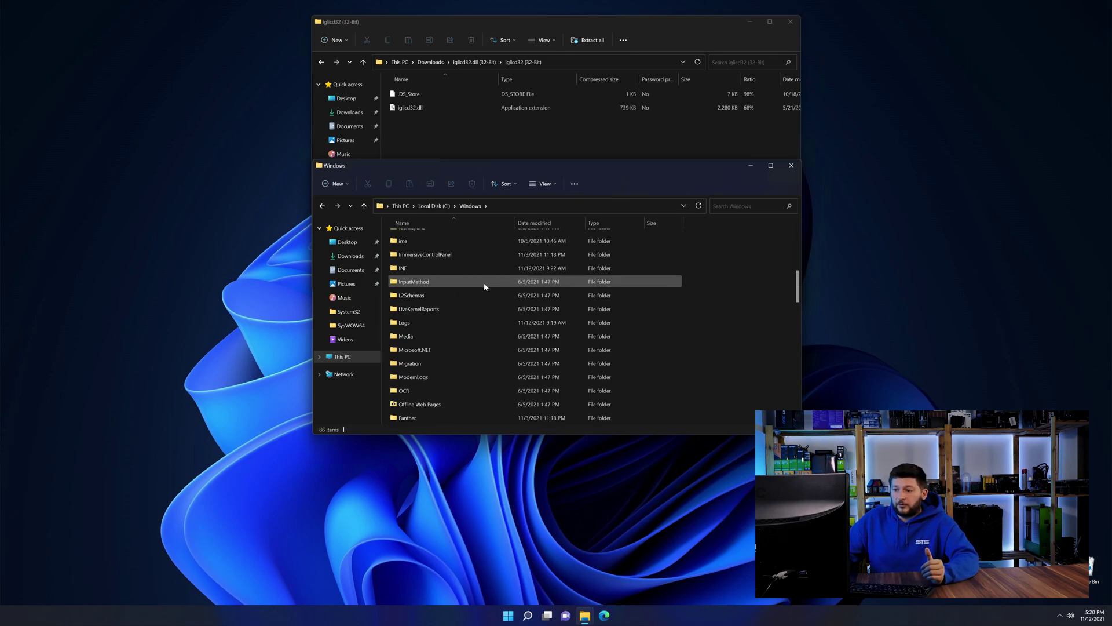
scroll(485, 287, "down", 4)
scroll(486, 290, "down", 6)
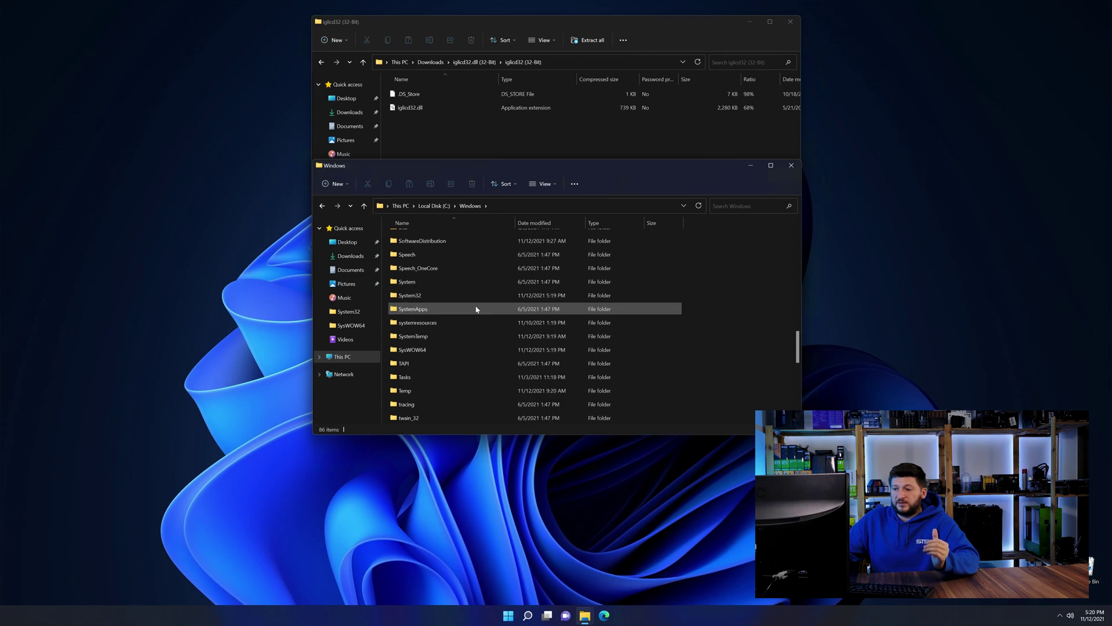
left_click(435, 296)
left_click(437, 352)
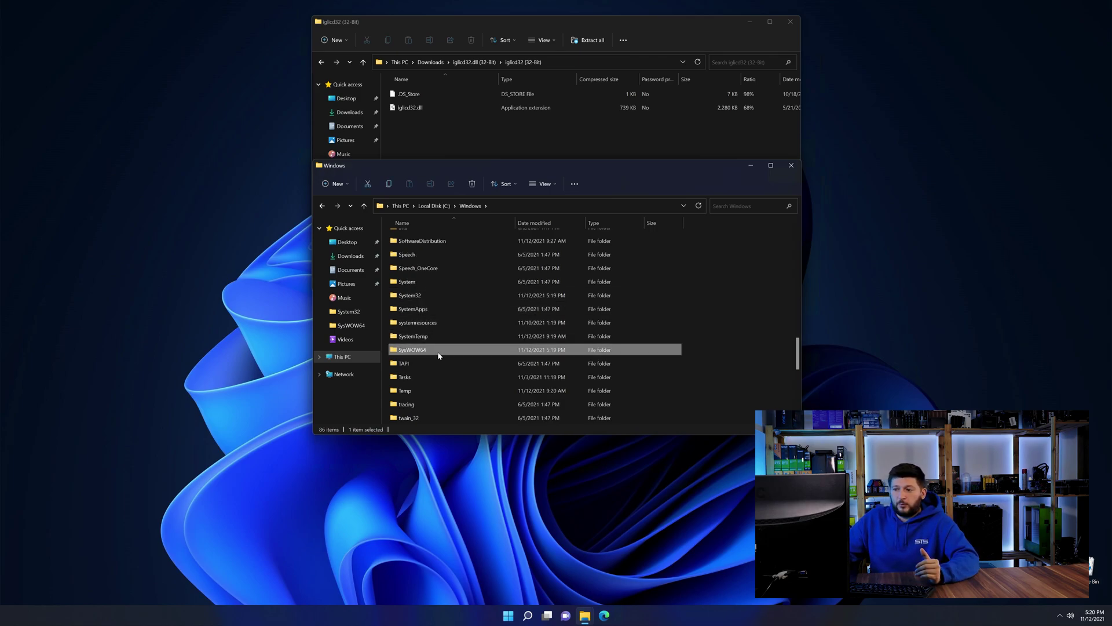
left_click(420, 297)
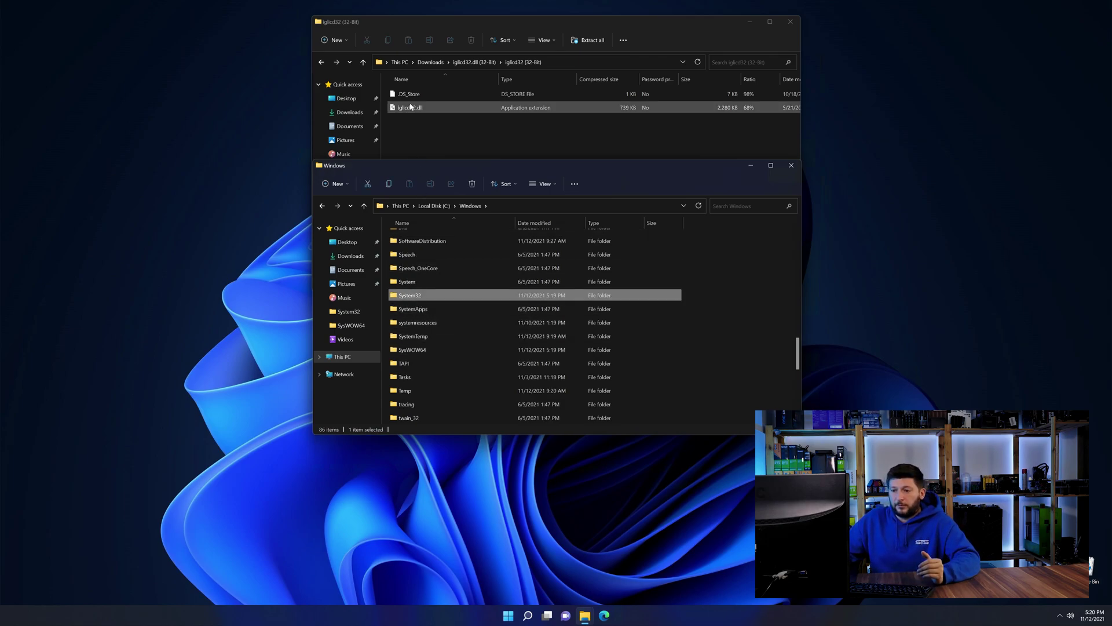
Copy iglicd32.dll into System32 and SysWOW64, then close both Explorer windows.
left_click_drag(410, 108, 412, 298)
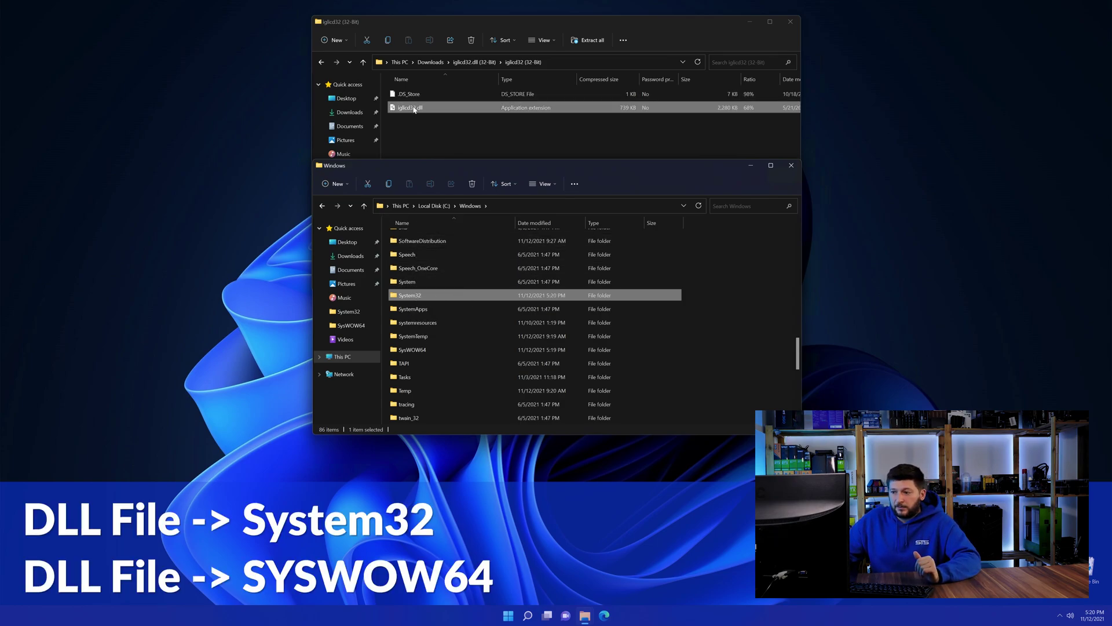
left_click_drag(413, 108, 443, 351)
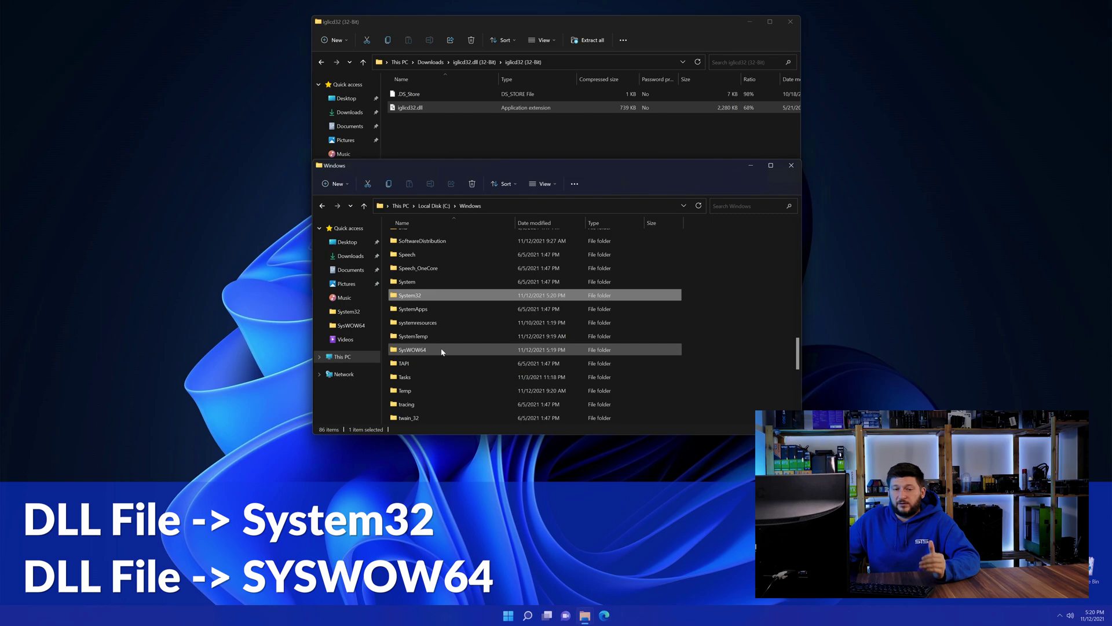
left_click(792, 166)
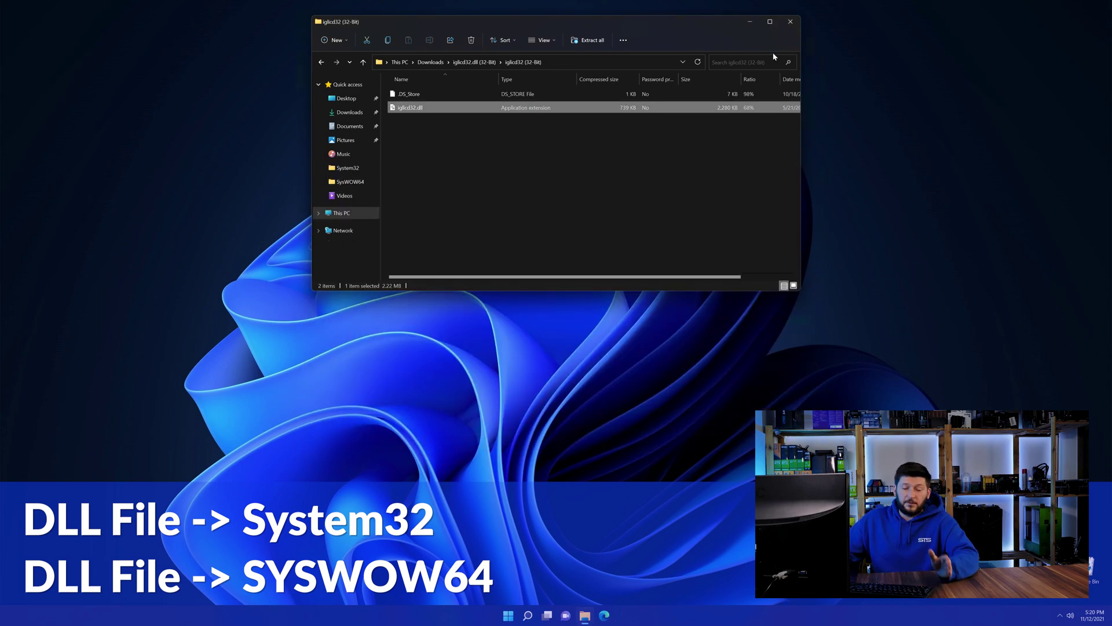
left_click(792, 23)
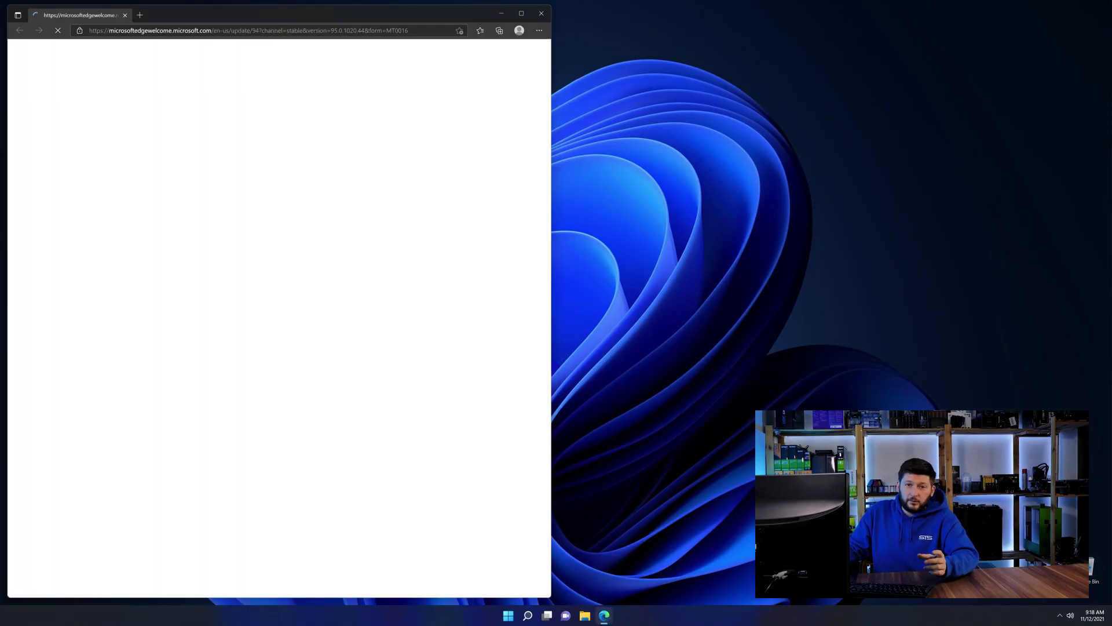
Load the sts-tutorial Visual C++ 2019 Redistributable page and scroll to its download buttons.
left_click(308, 31)
type("https://www.sts-tutorial.com/download/credistributable2019")
key("Return")
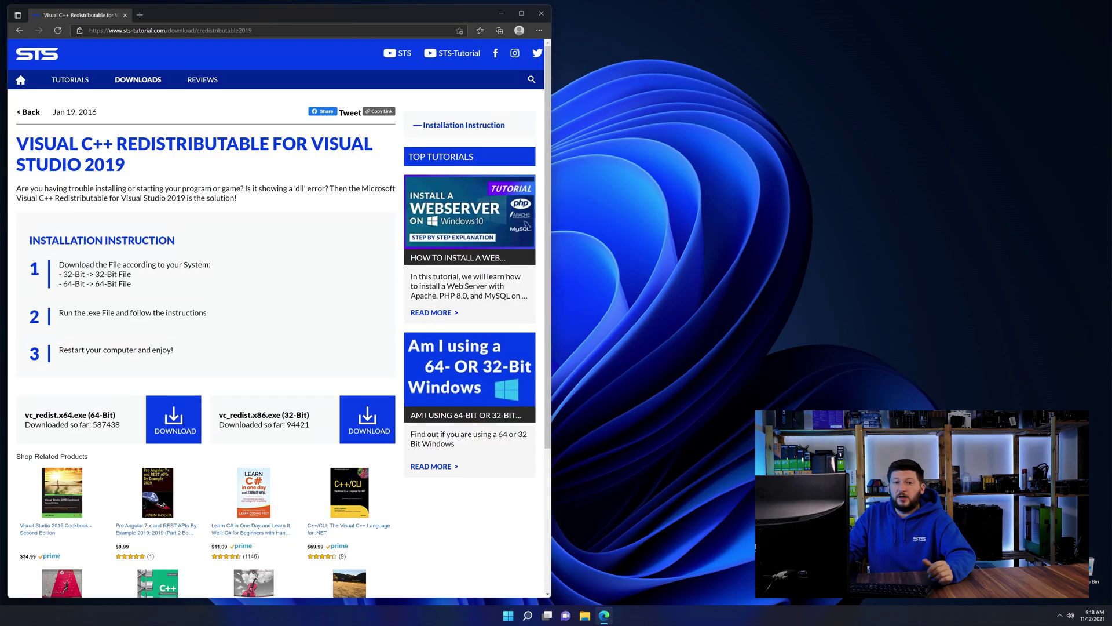
scroll(198, 381, "down", 3)
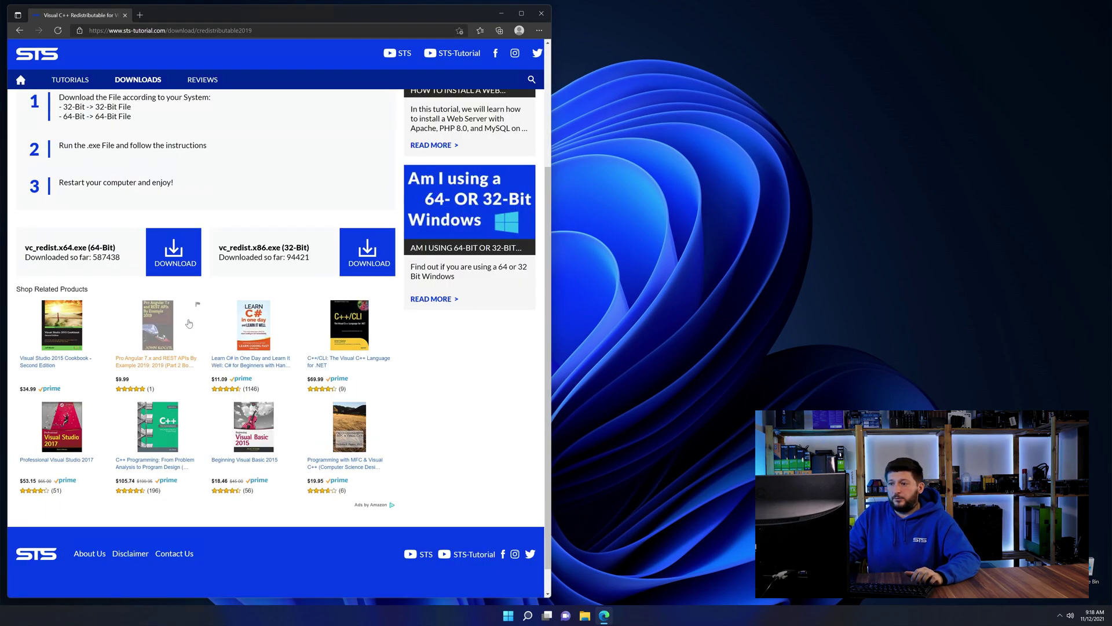
left_click(382, 263)
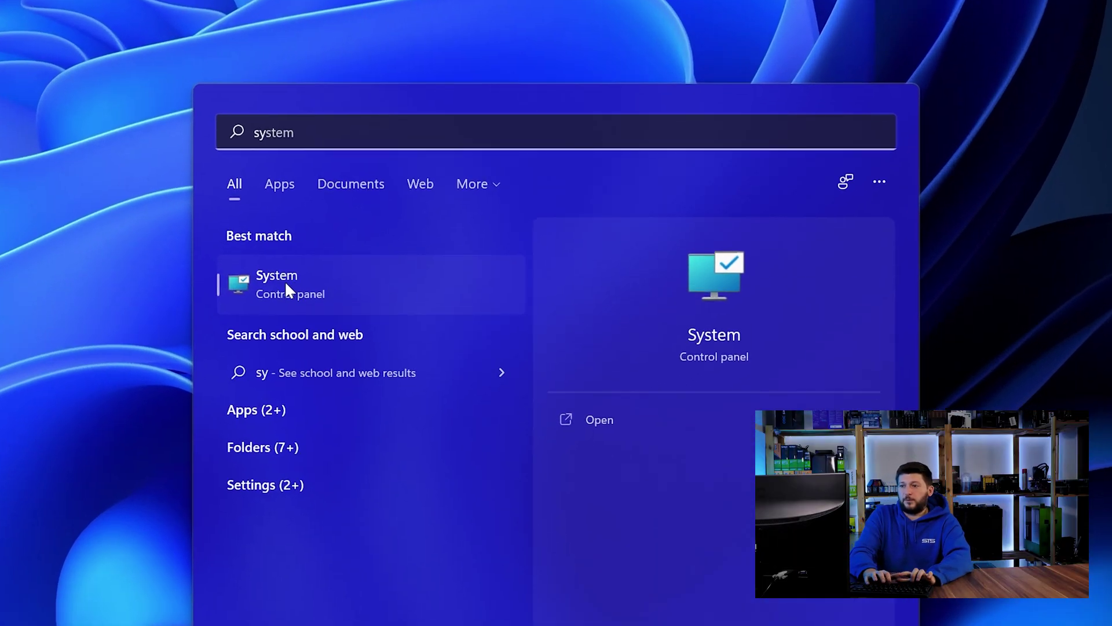
Confirm the system type is 64-bit, then download vc_redist.x64.exe, dismissing the advertisement.
left_click(321, 285)
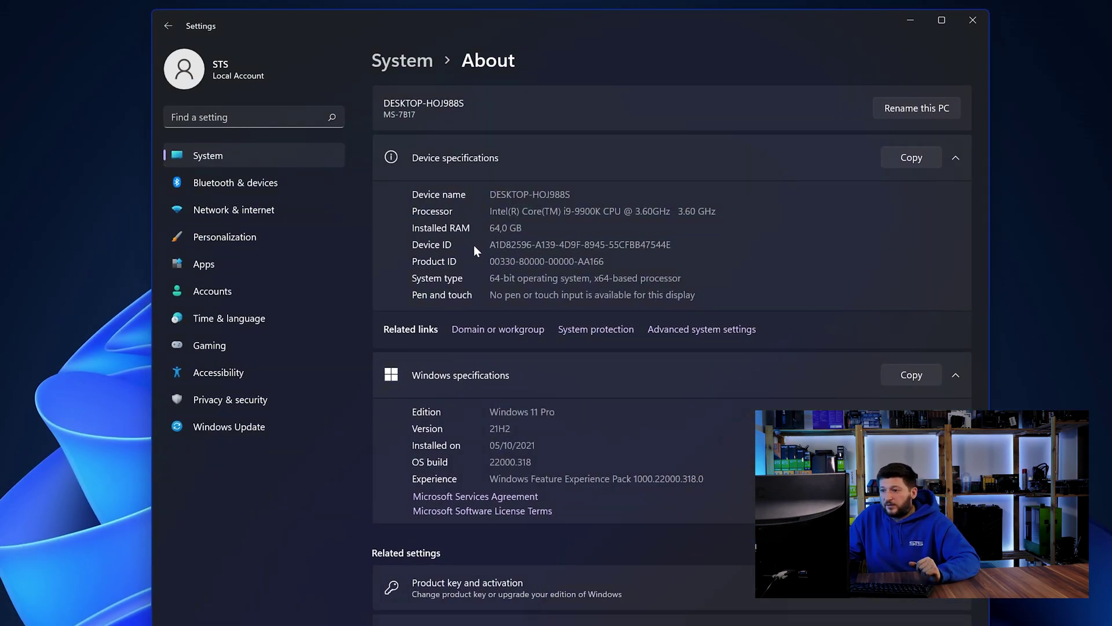
left_click_drag(490, 278, 504, 278)
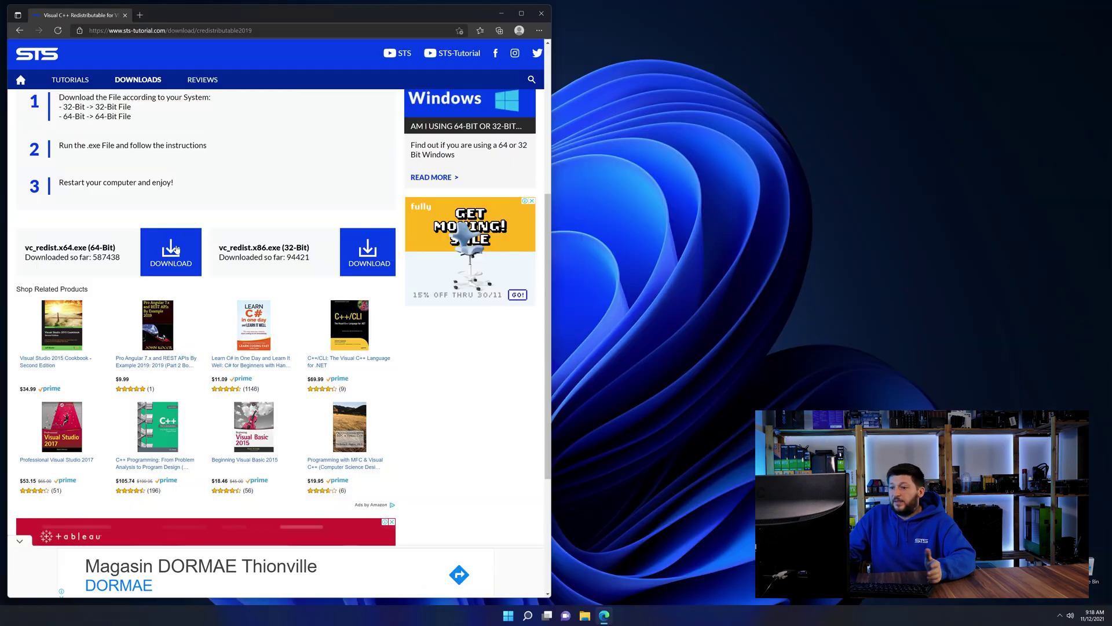
left_click(176, 249)
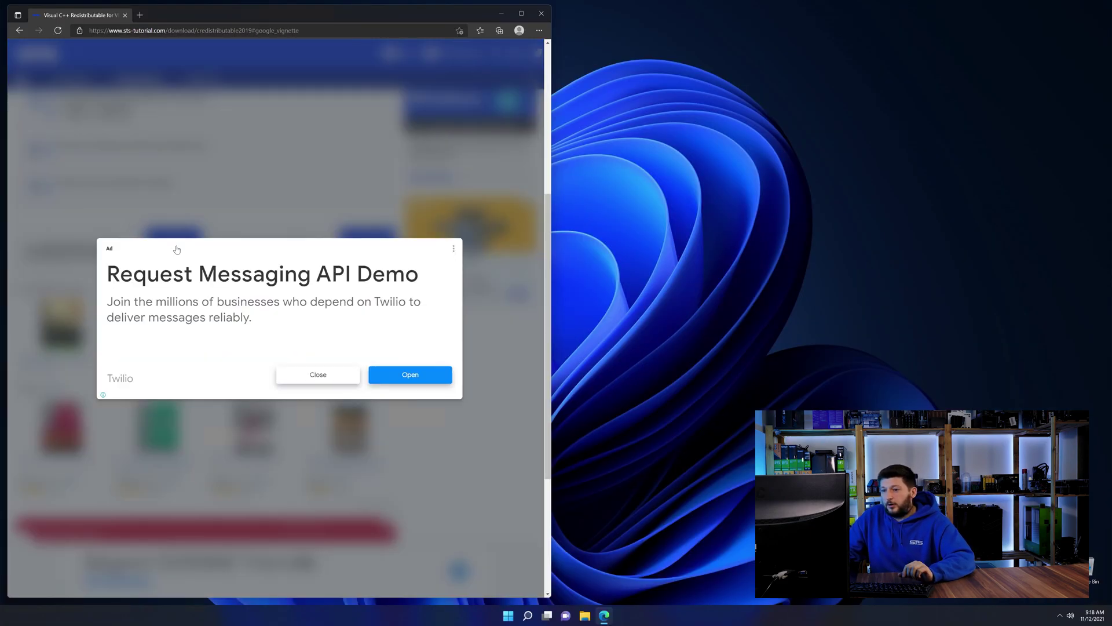
left_click(305, 377)
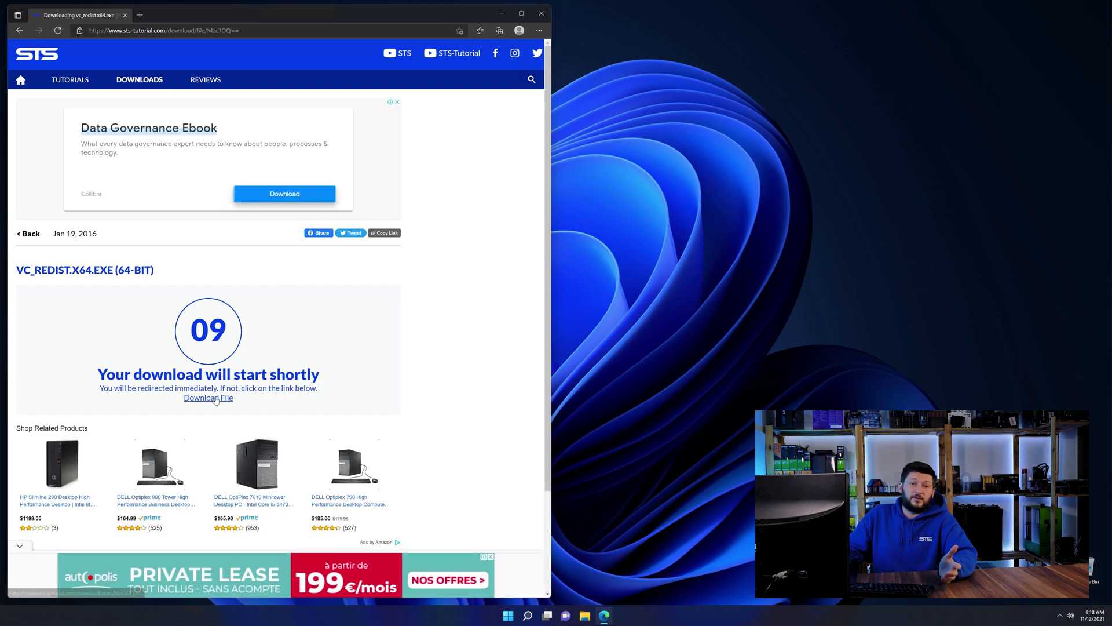
left_click(215, 398)
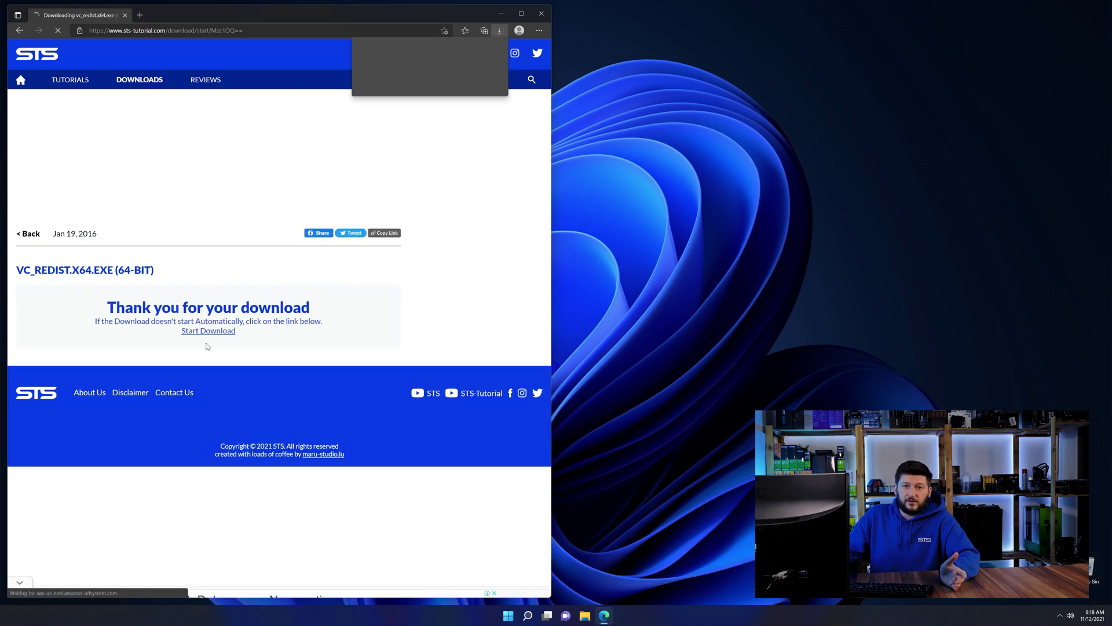
Run vc_redist.x64.exe and install the Visual C++ 2015-2019 Redistributable (x64) 14.29.30135.
left_click(398, 67)
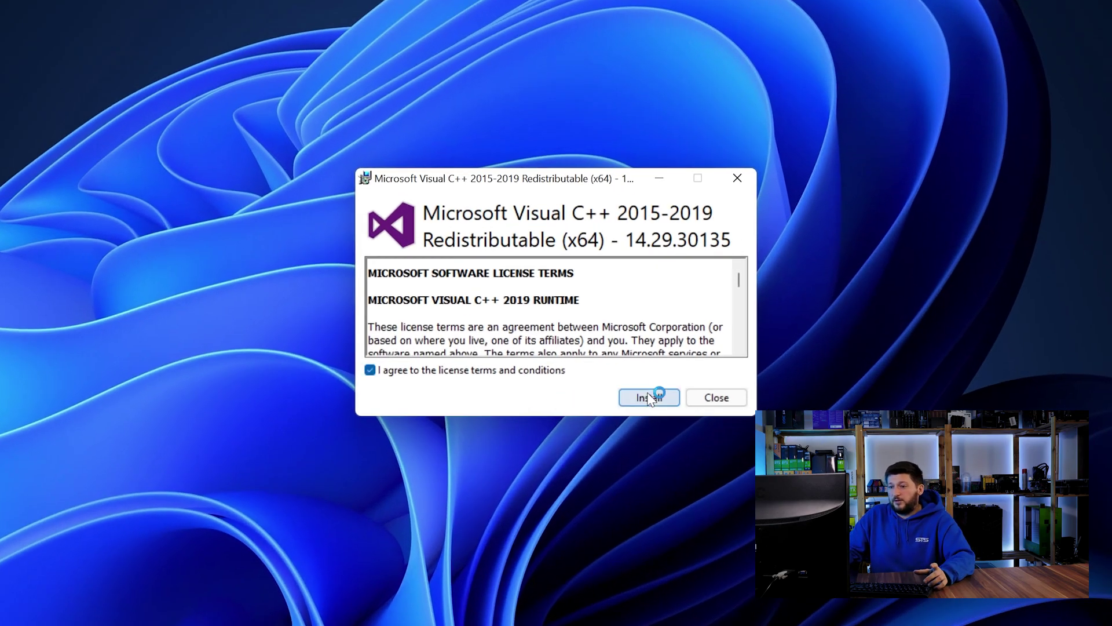
left_click(649, 398)
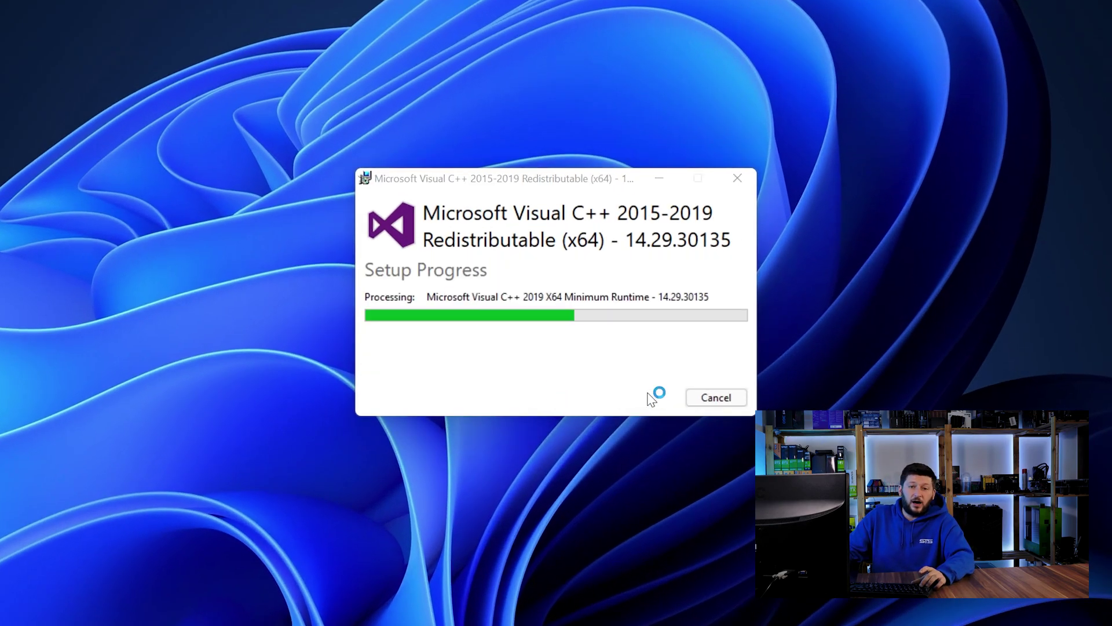